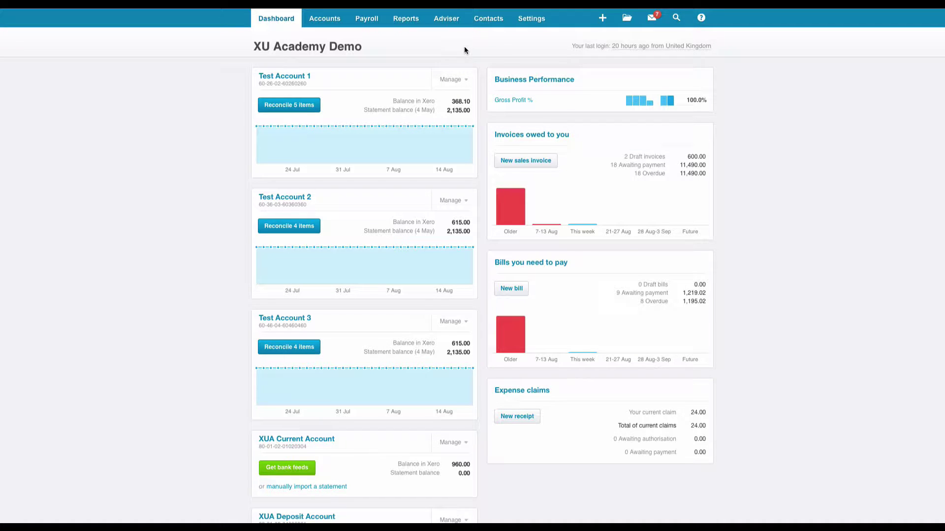
- Search Purchases for 'vodafone' and open Vodafone bill 1237
click(322, 20)
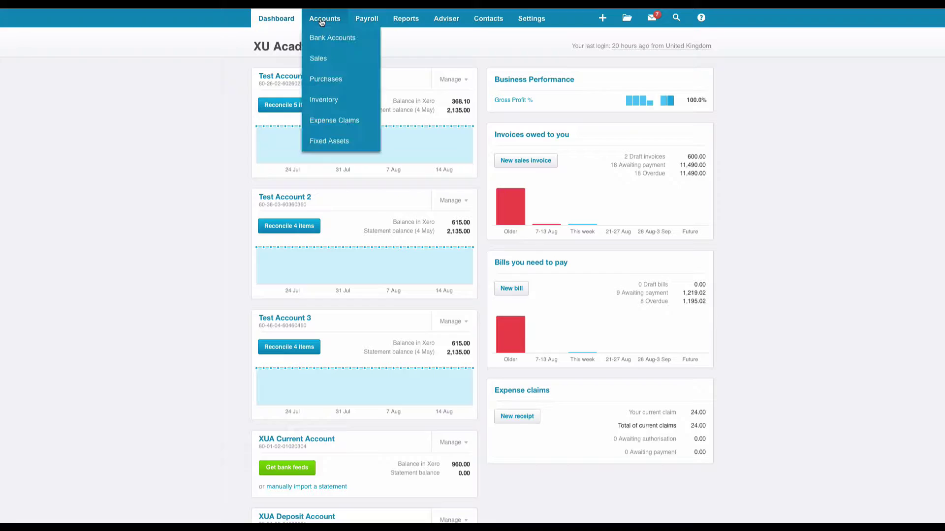
click(332, 84)
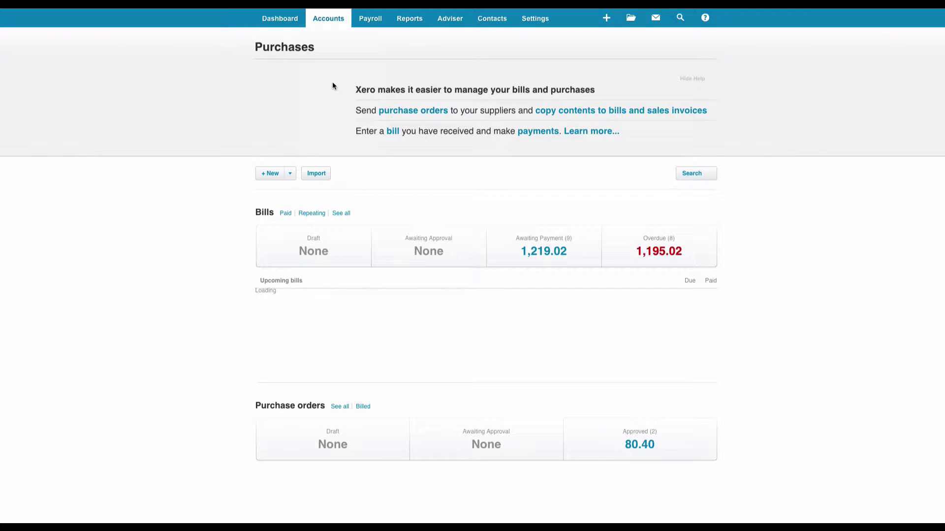
click(694, 173)
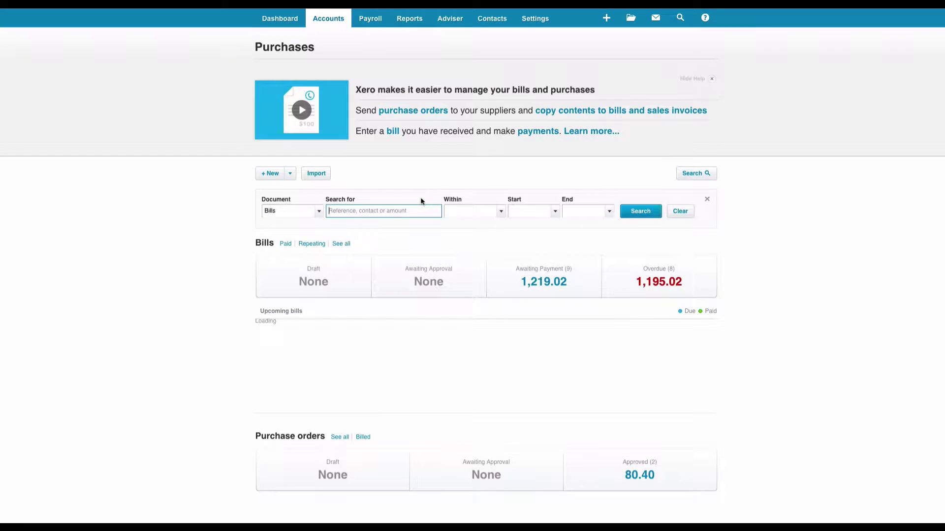
text(vodafone)
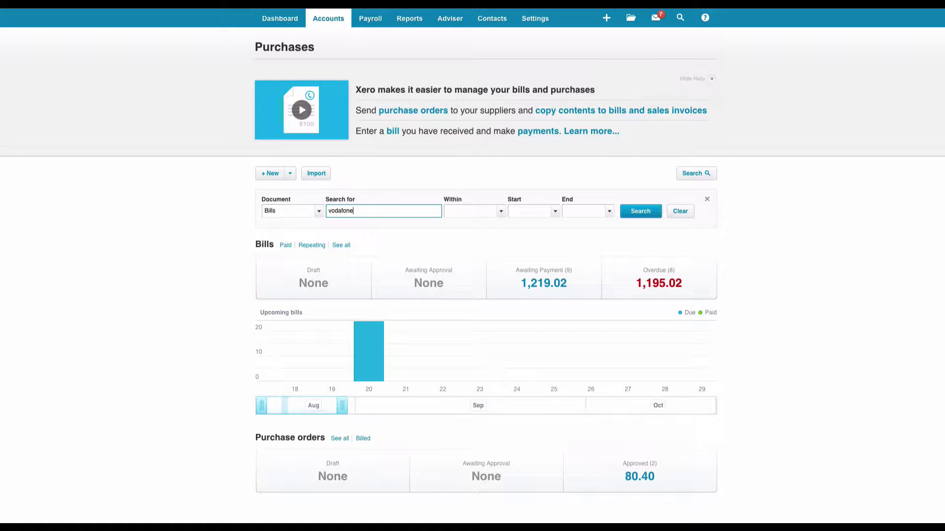
key(Return)
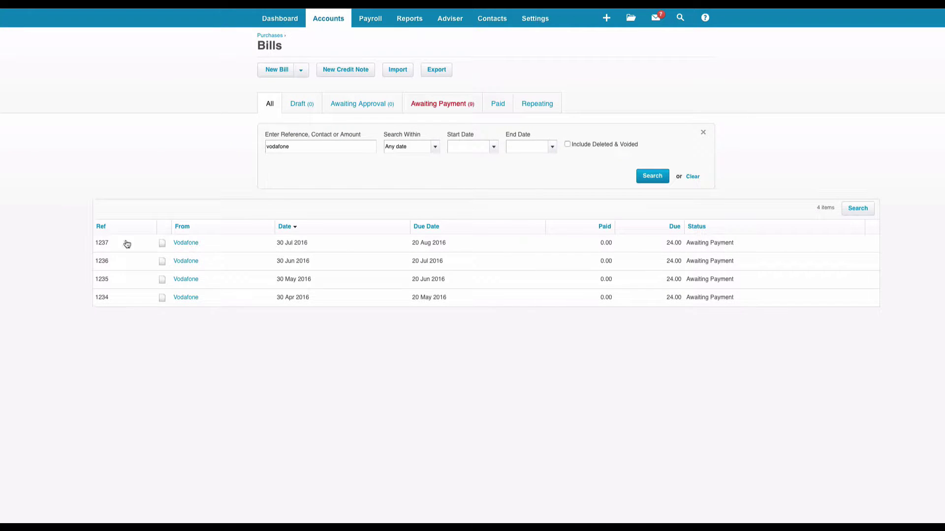
click(186, 244)
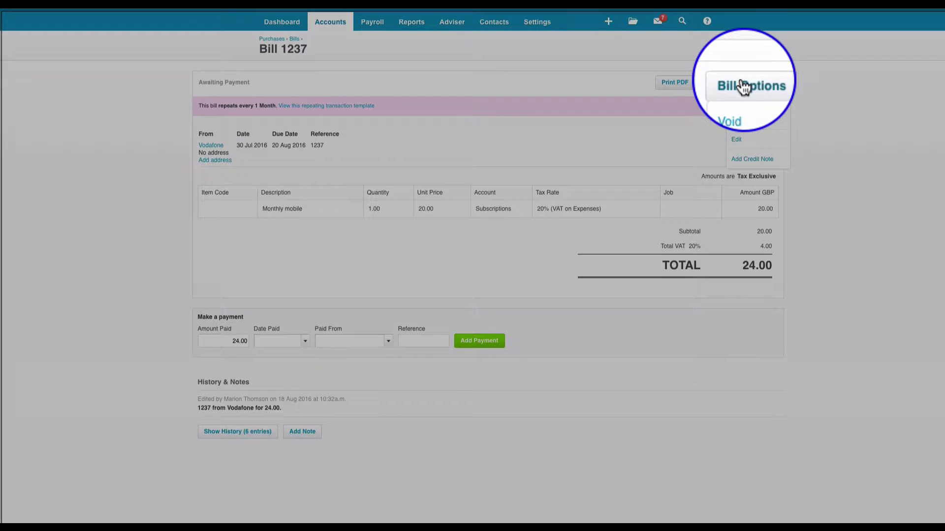
- Open bill 1237 for editing, then cancel back to the unchanged bill view
click(744, 80)
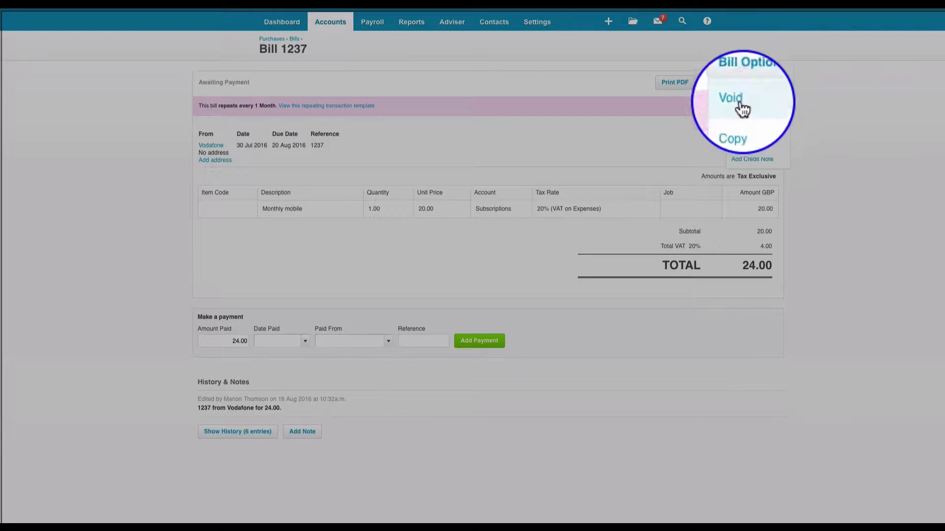
click(734, 133)
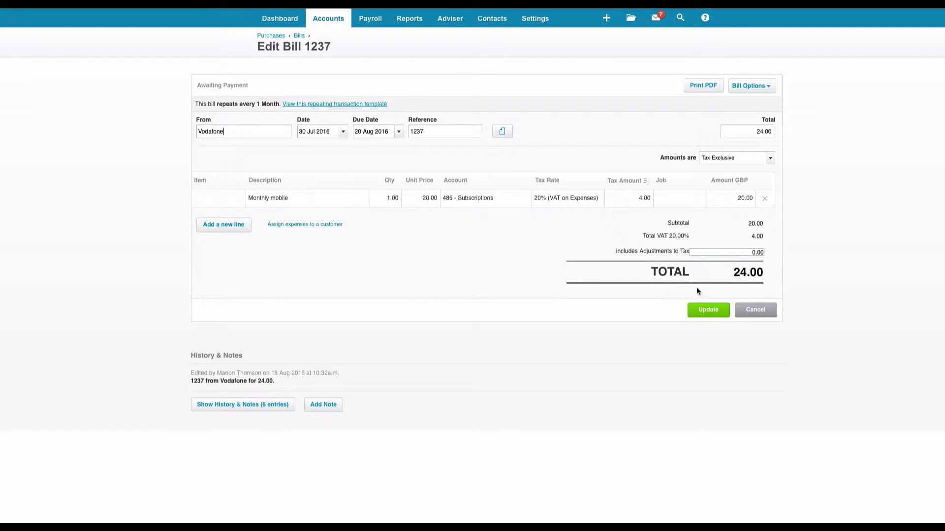
click(749, 314)
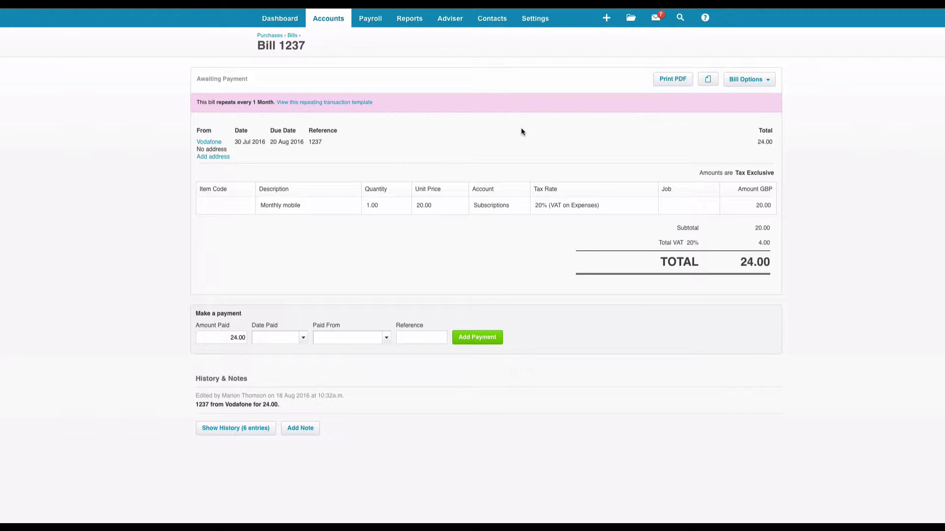
- Go to the Adviser Find & Recode tool and begin a new transaction-line search
click(449, 19)
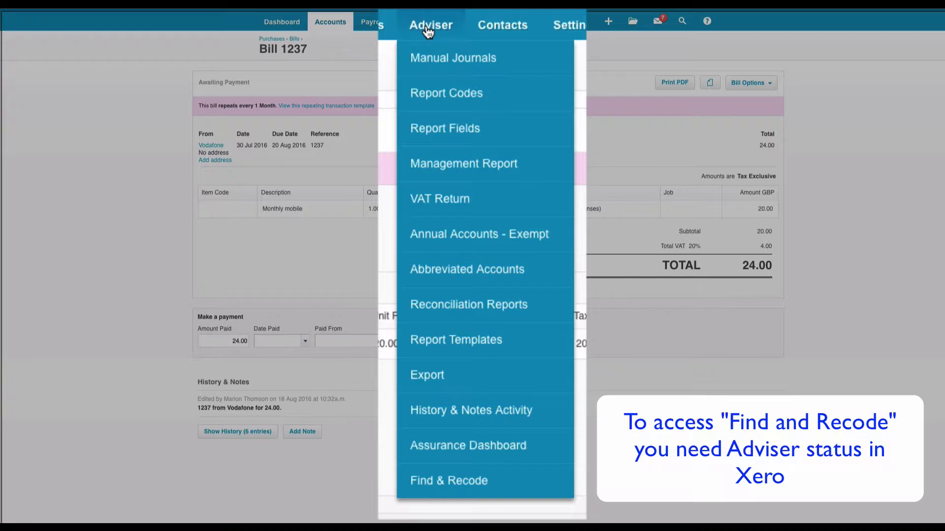
click(442, 482)
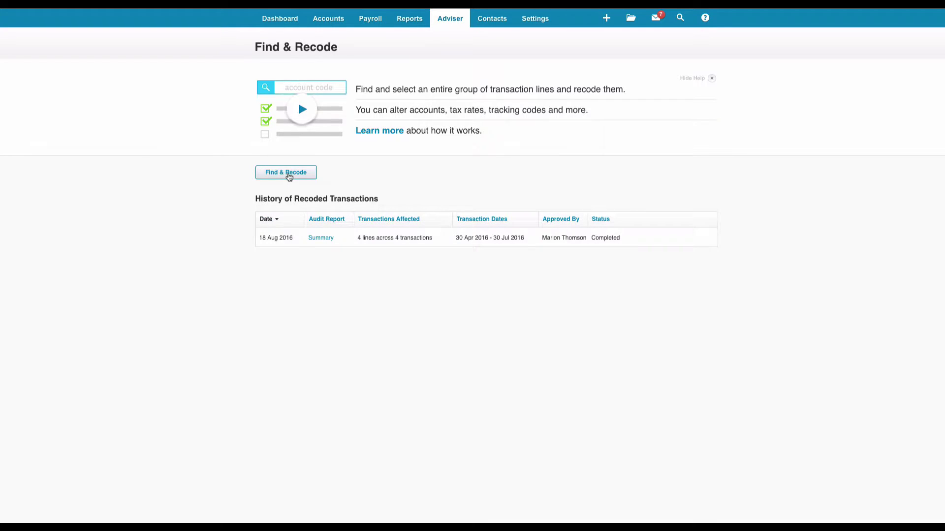
click(288, 173)
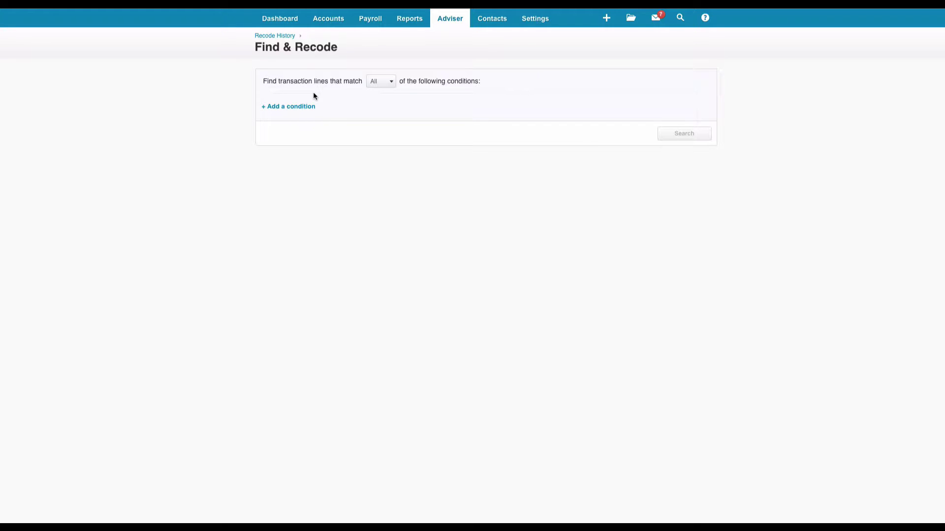
- Search with a Contact is Vodafone condition, listing four lines coded 485 - Subscriptions
click(295, 107)
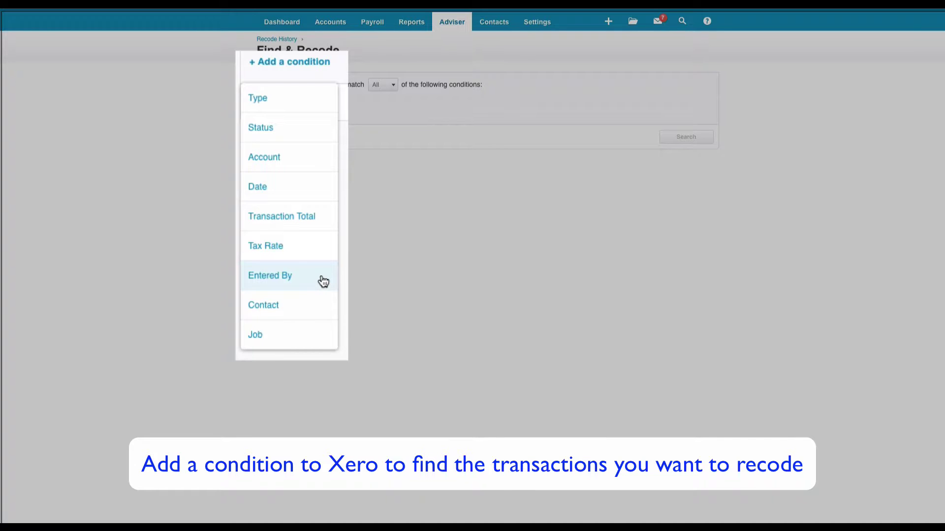
click(322, 305)
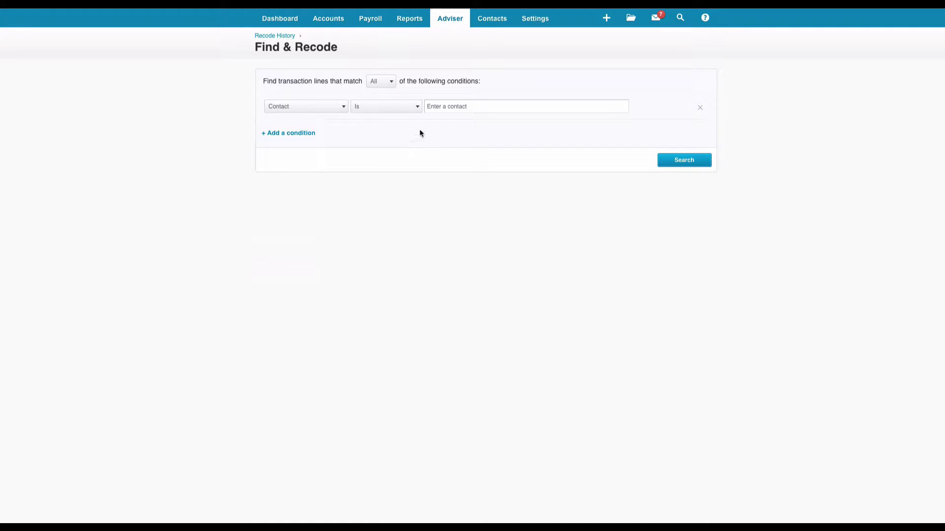
click(427, 108)
text(vodafone)
click(439, 121)
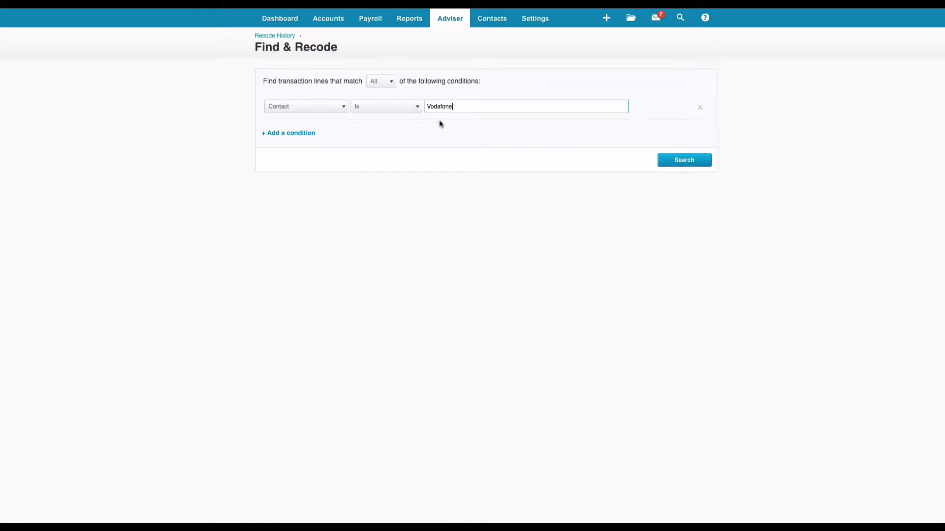
click(687, 167)
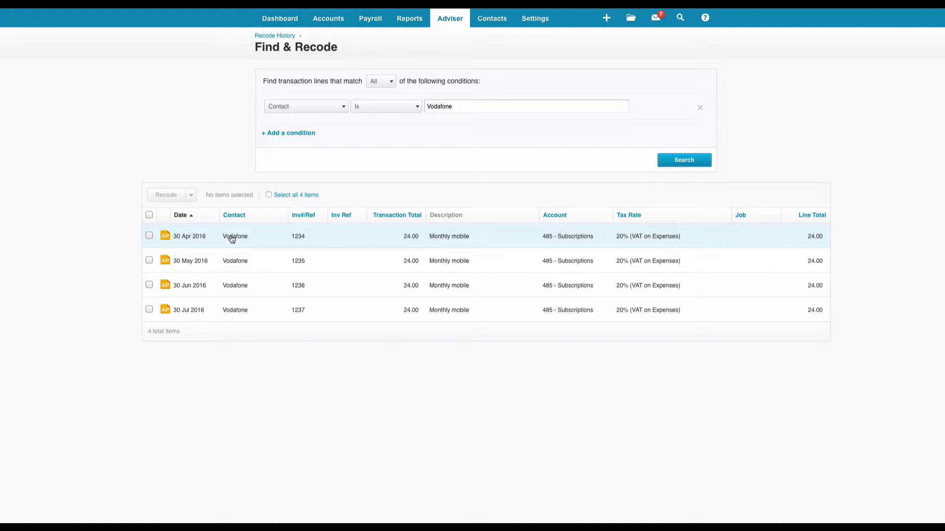
- Add a date range condition starting 1 May 2016 and rerun the search
click(295, 135)
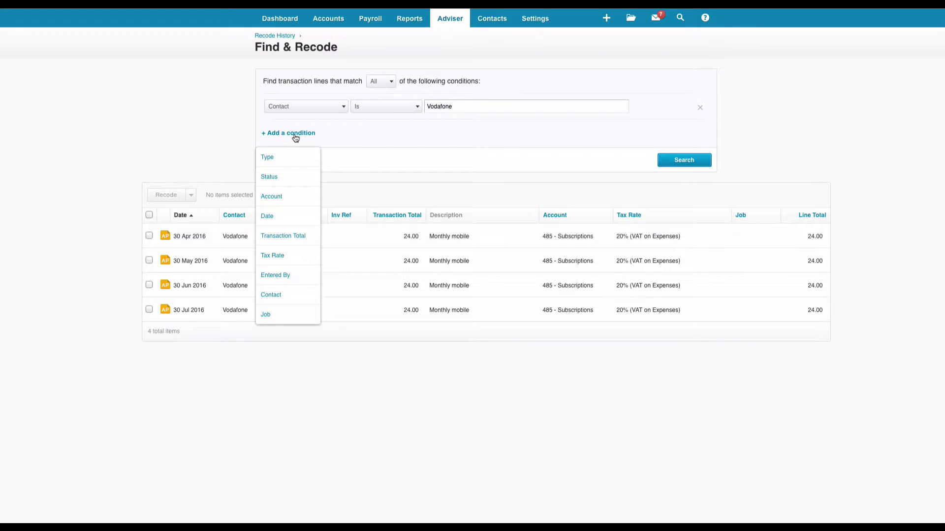
click(279, 217)
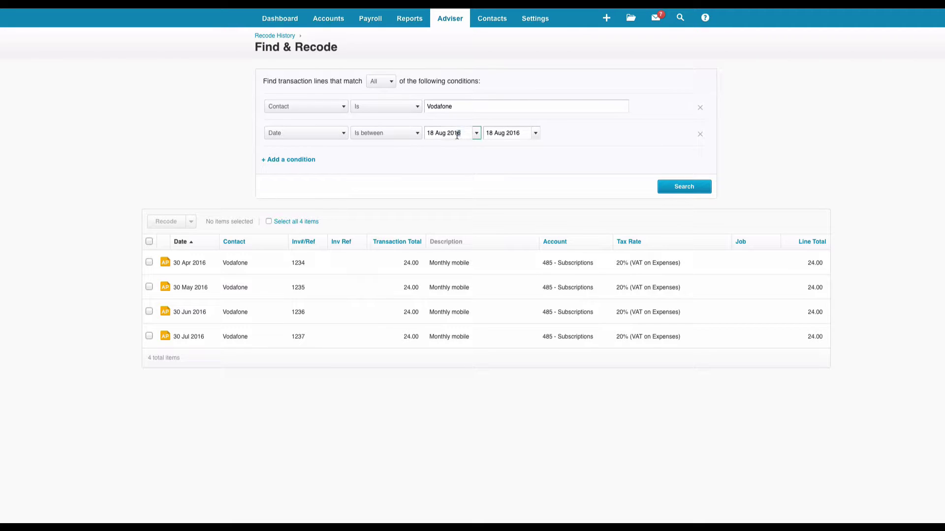
drag(457, 135, 420, 135)
text(1/5)
key(Tab)
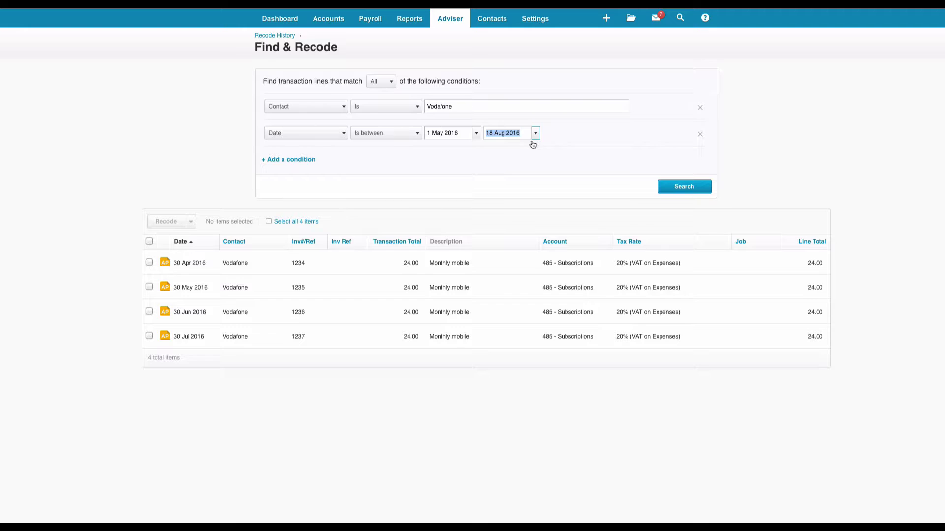
click(682, 190)
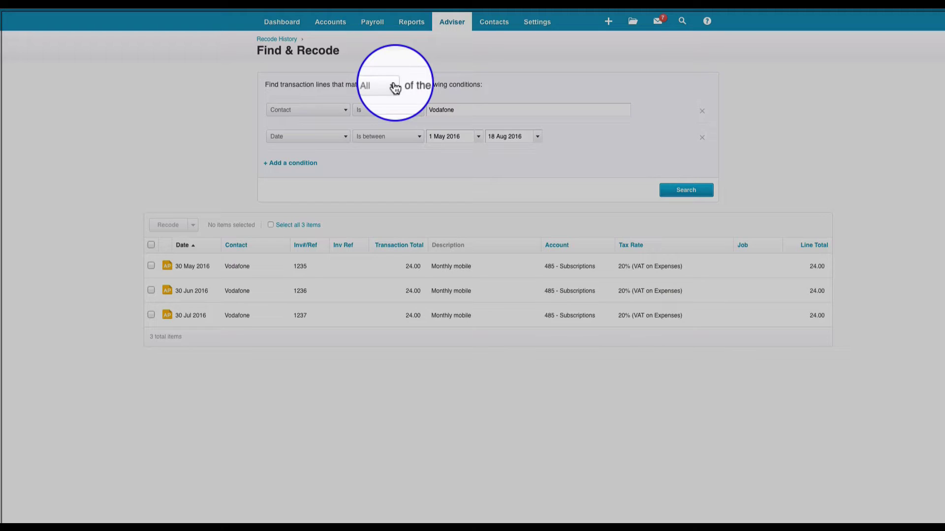
- Try matching Any conditions, switch back to All, then remove the date range condition
click(385, 84)
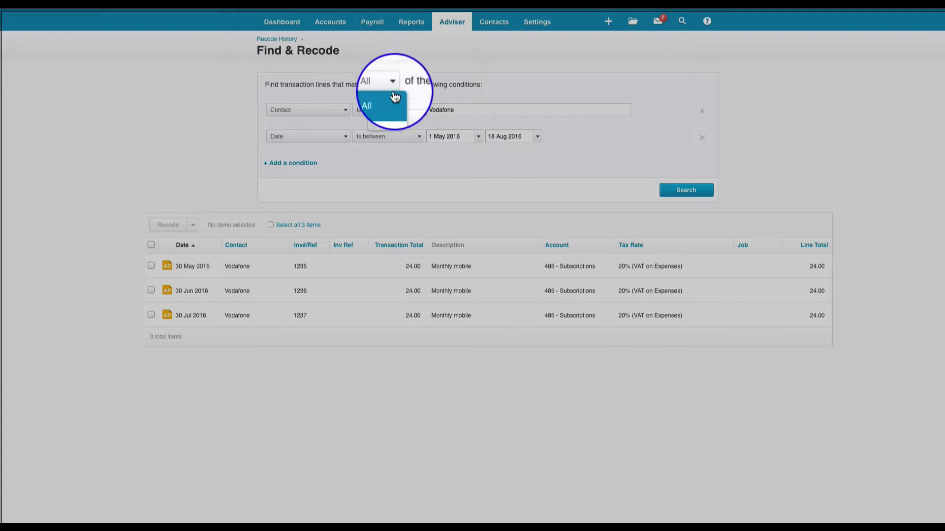
click(382, 121)
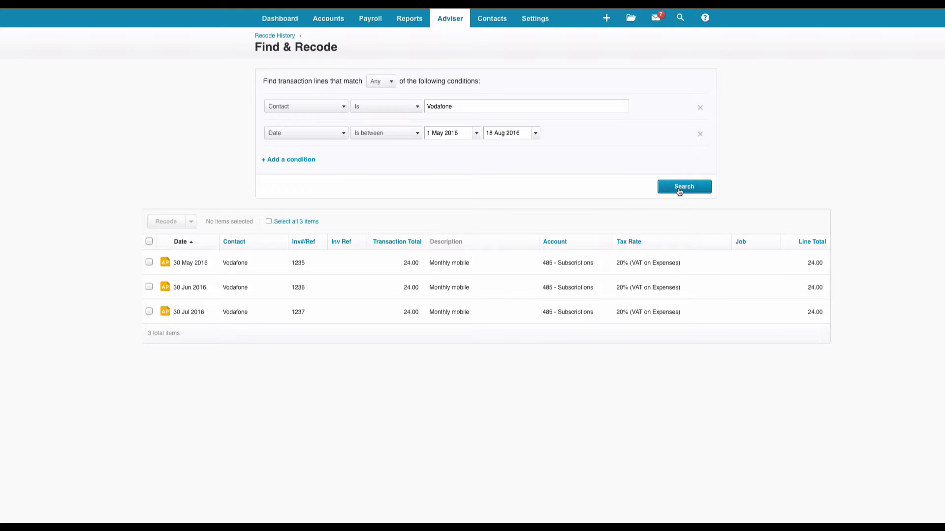
click(679, 190)
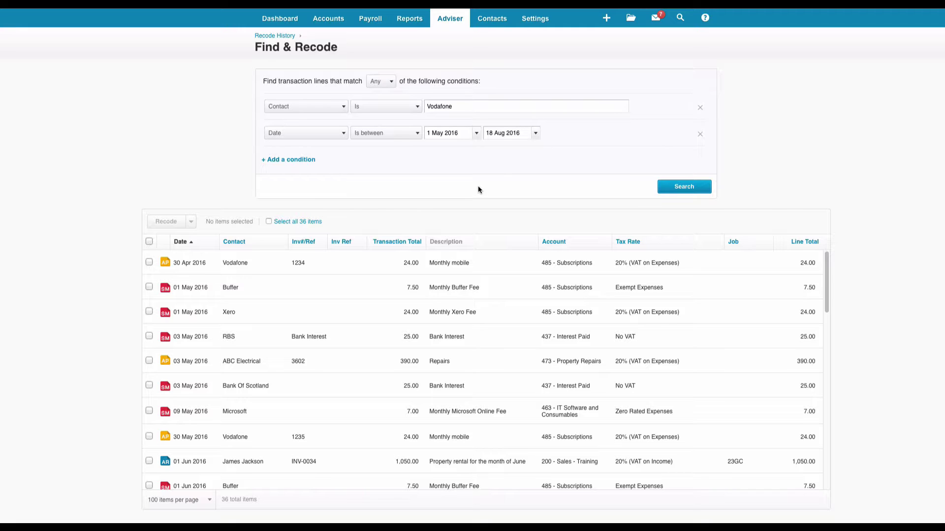
click(386, 82)
click(384, 99)
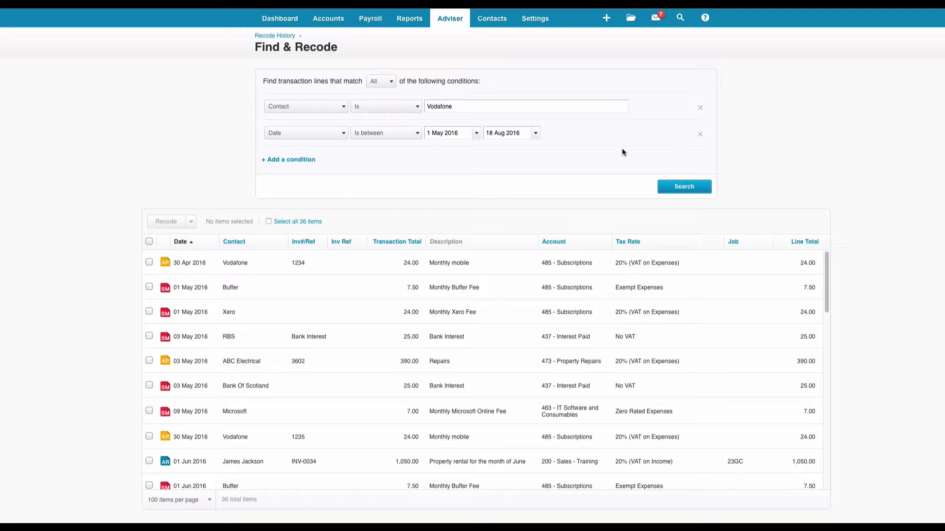
click(684, 190)
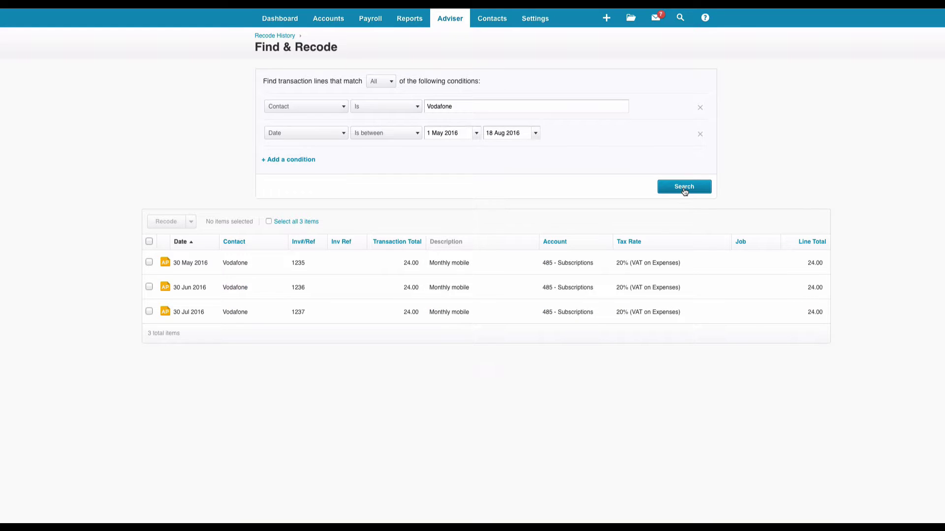
click(700, 135)
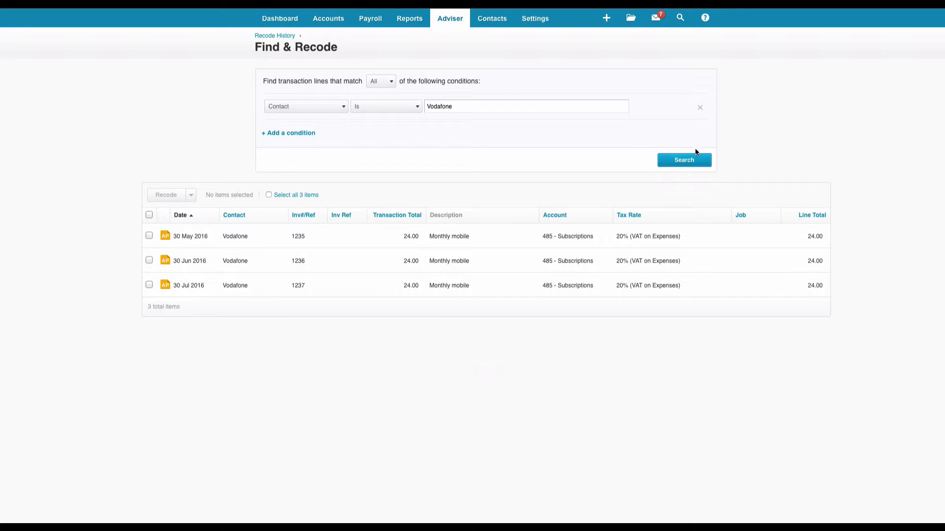
- Rerun the Vodafone search and select all four lines dated 30 Apr to 30 Jul 2016
click(680, 163)
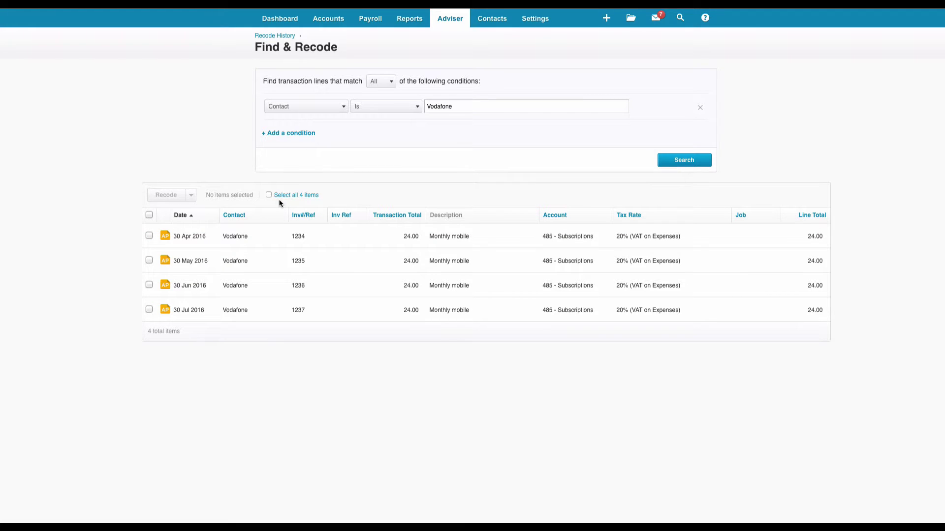
click(149, 215)
click(150, 216)
click(149, 235)
click(150, 260)
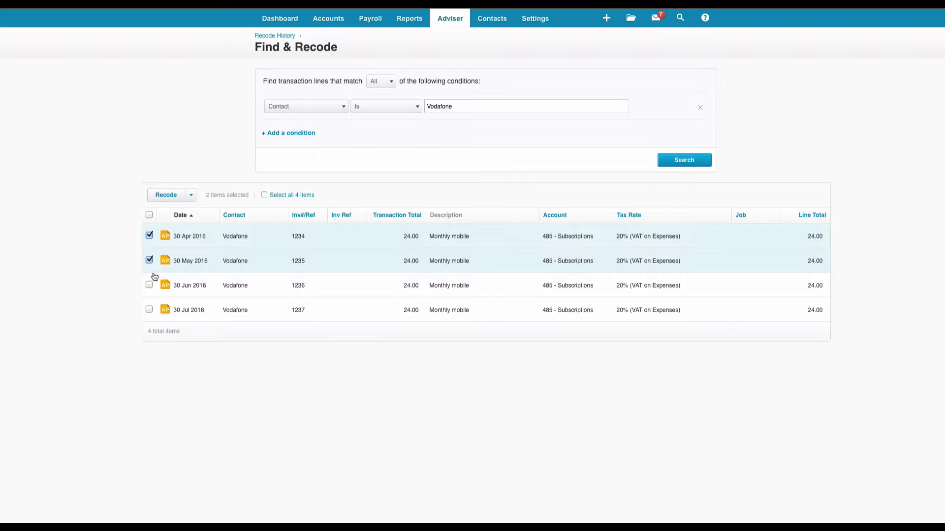
click(150, 285)
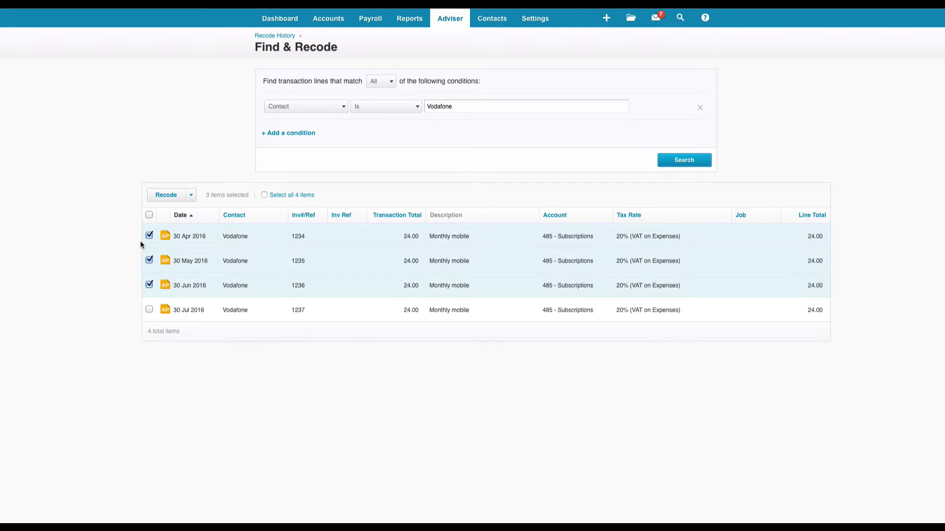
click(150, 218)
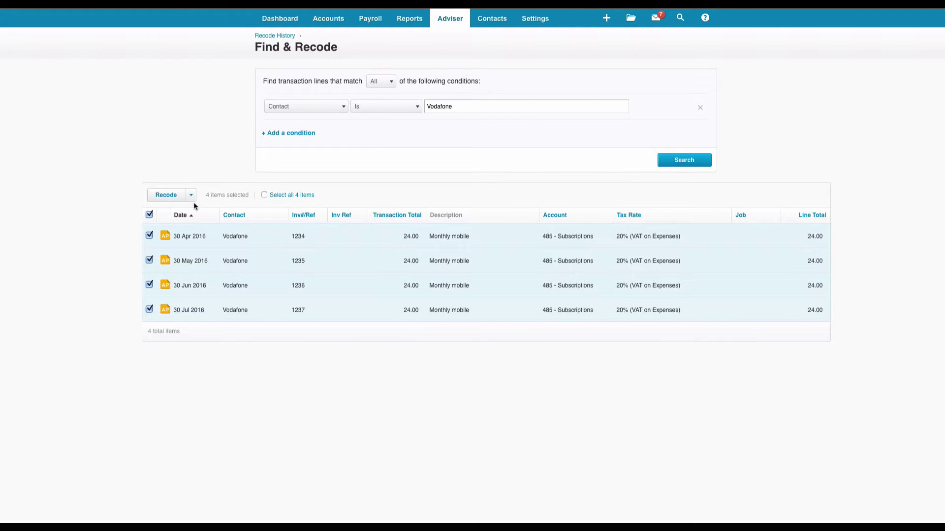
click(193, 197)
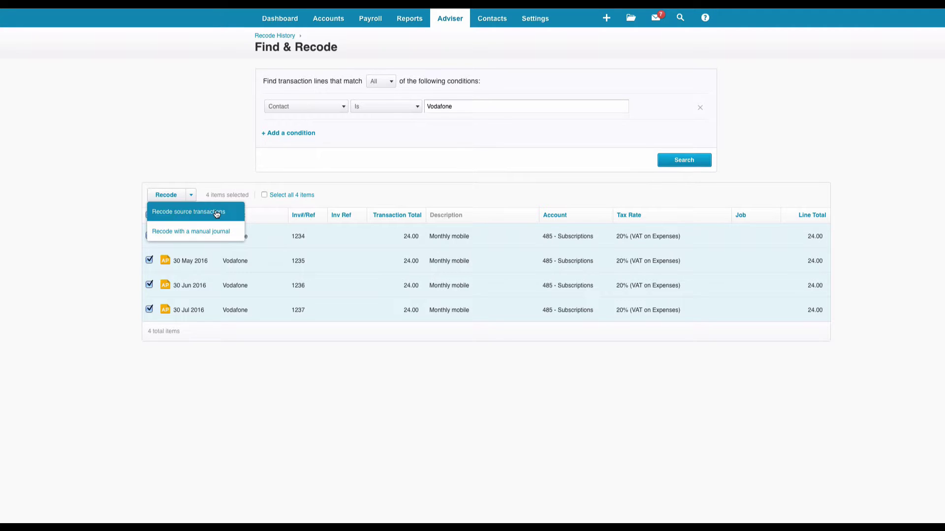
- Recode the four source transactions to 489 - Telephone & Internet, then review and confirm
click(216, 213)
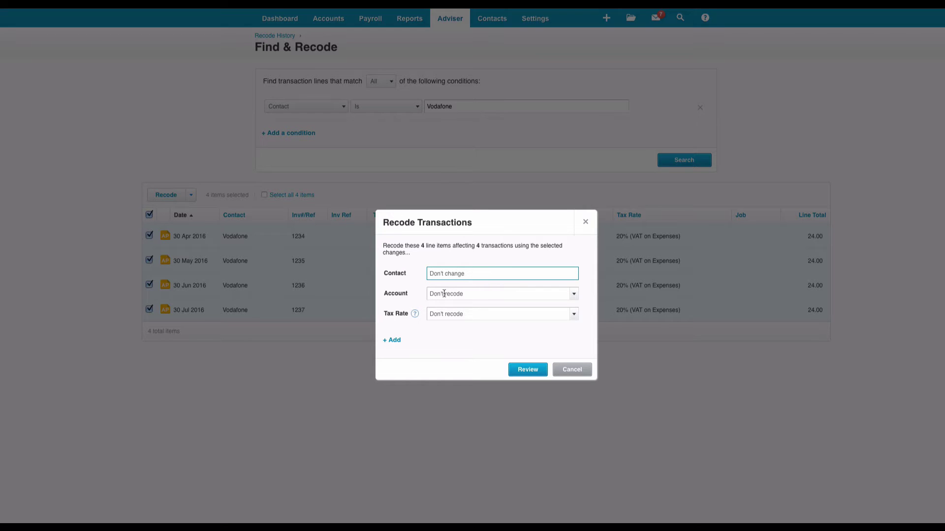
click(463, 294)
text(telep)
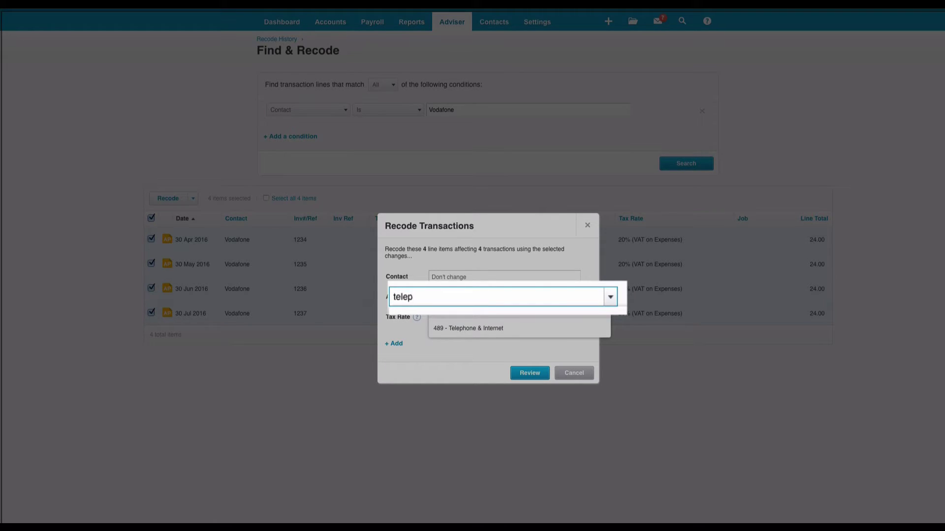
click(471, 328)
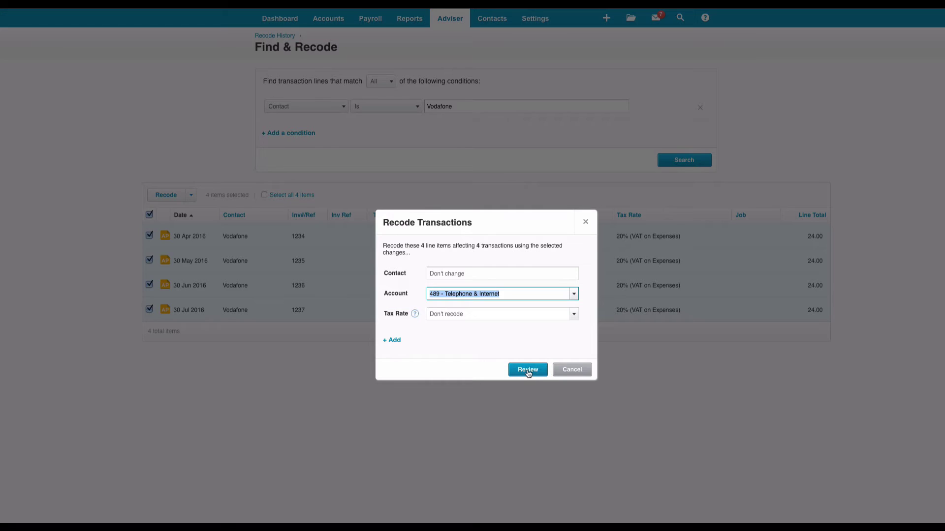
click(529, 374)
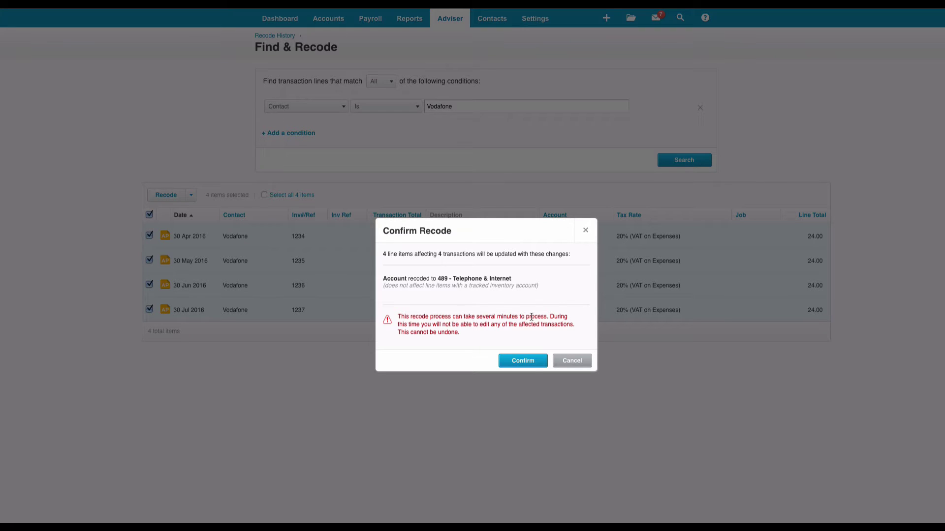
click(522, 364)
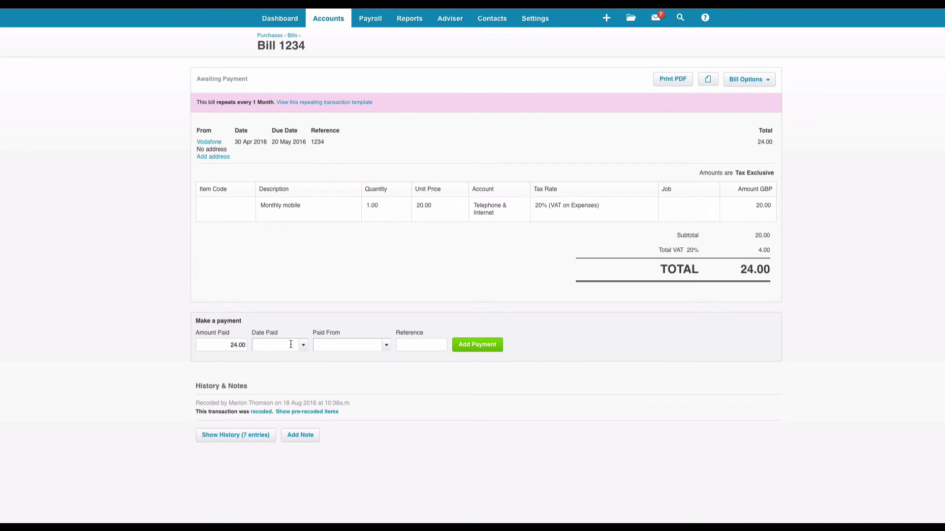
- Show bill 1234's history and expand its pre-recoded line coded to Subscriptions
click(231, 437)
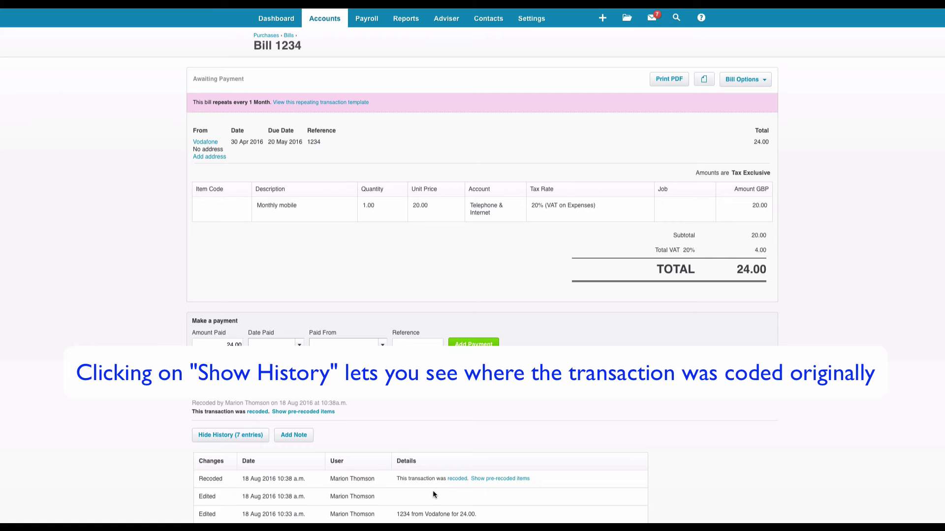
click(491, 479)
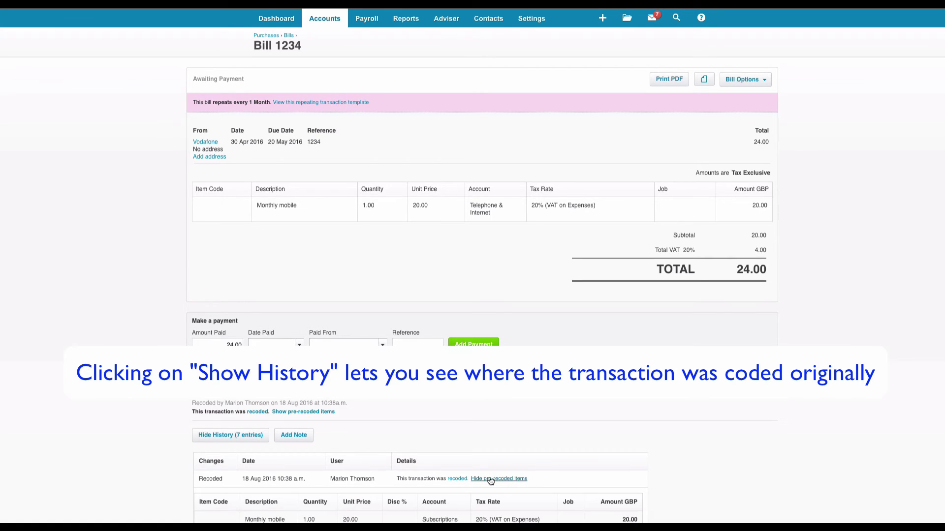